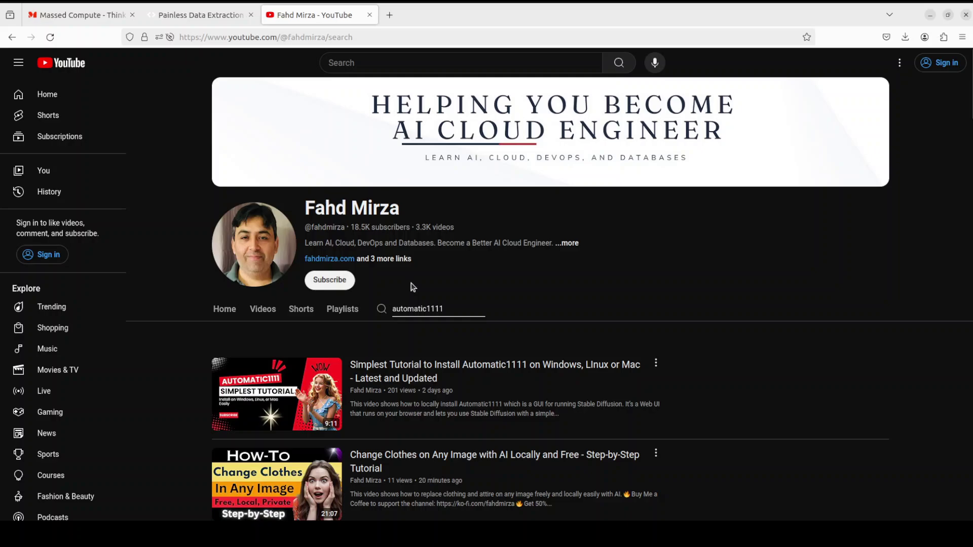
# Bring forward the stable-diffusion-webui terminal showing the ControlNet insightface warning and traceback
pyautogui.hotkey('alt', 'Tab')
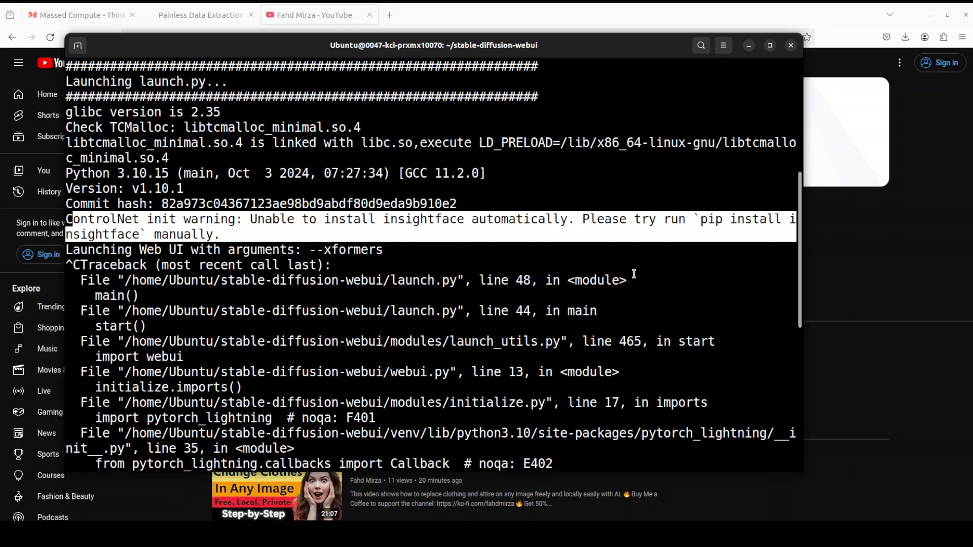
pyautogui.click(827, 250)
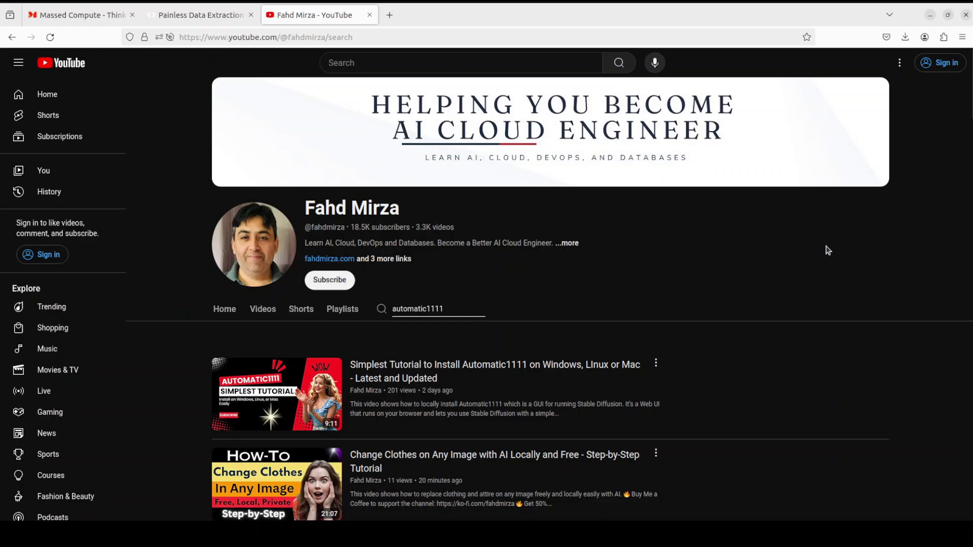
pyautogui.doubleClick(426, 308)
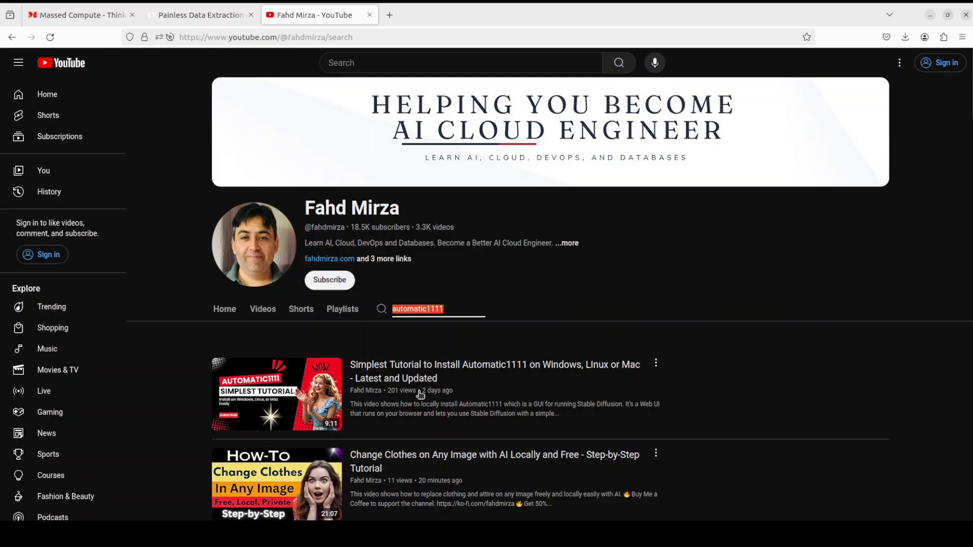
pyautogui.moveTo(466, 393)
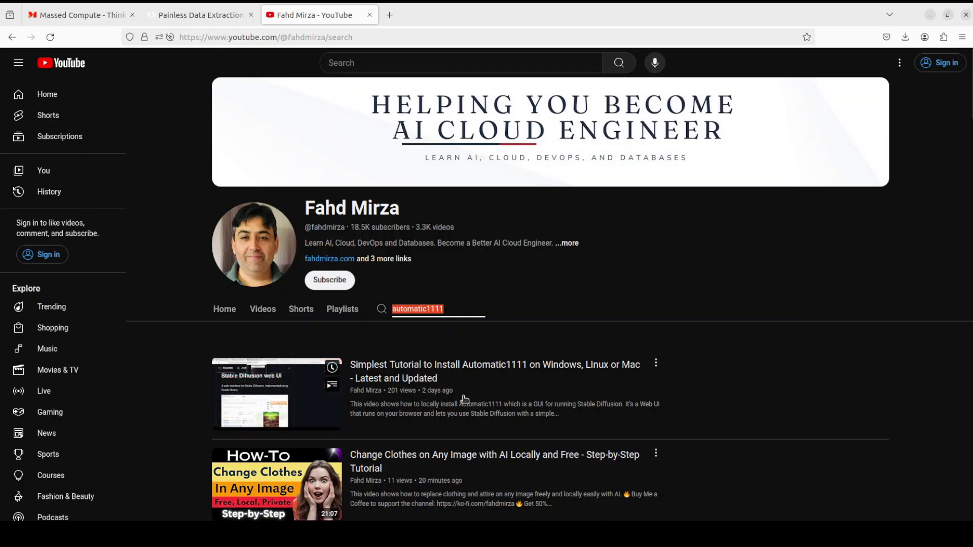
pyautogui.hotkey('alt', 'Tab')
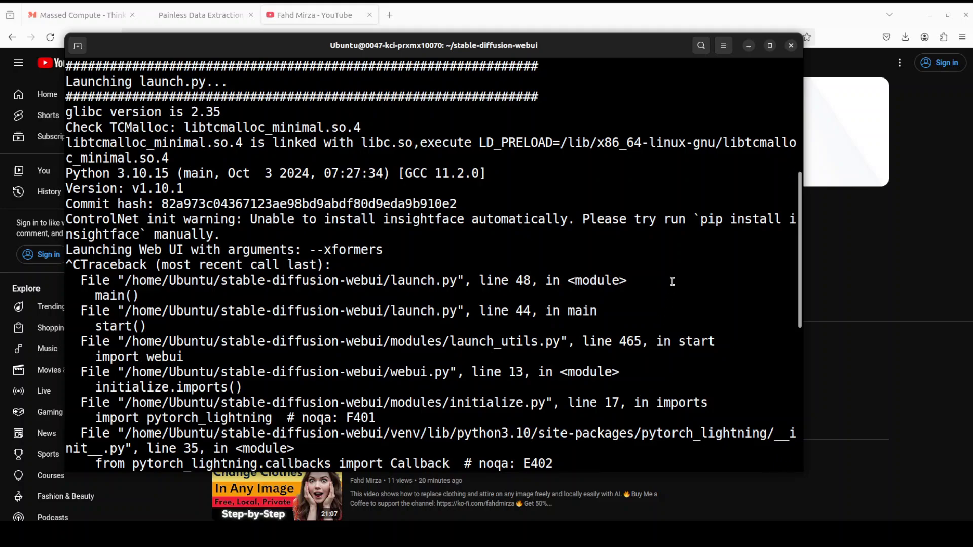
pyautogui.write('clear')
# Run clear to empty the terminal, leaving a bare prompt in the a1111 environment
pyautogui.press('Return')
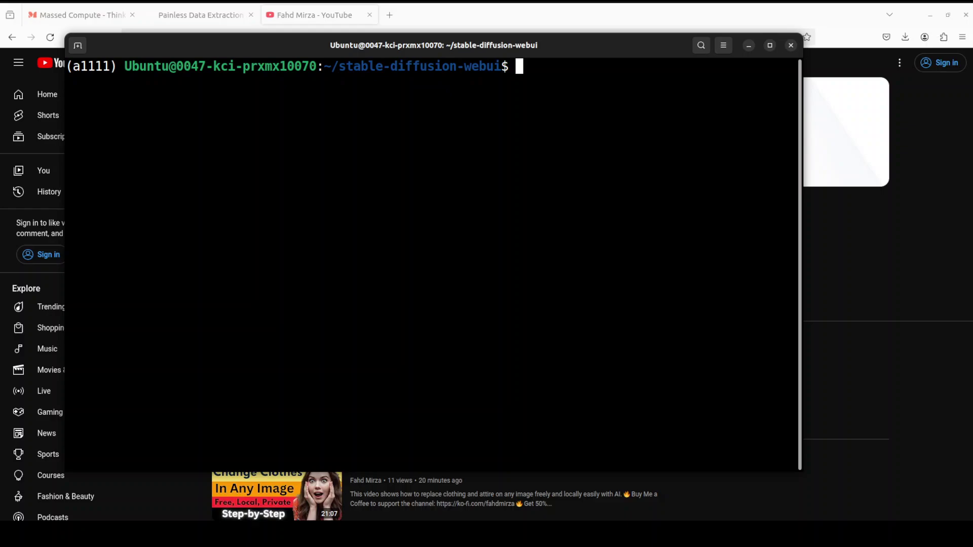
pyautogui.rightClick(360, 96)
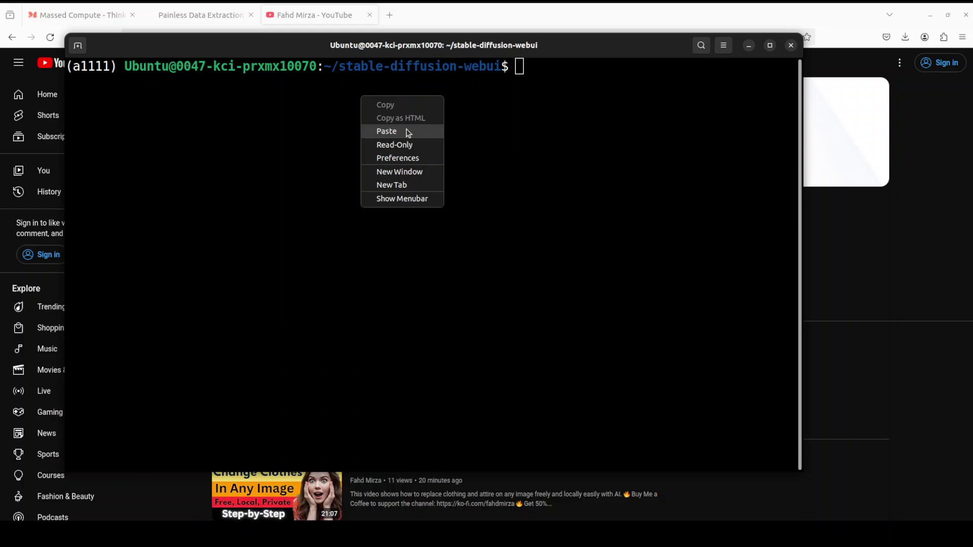
pyautogui.click(406, 133)
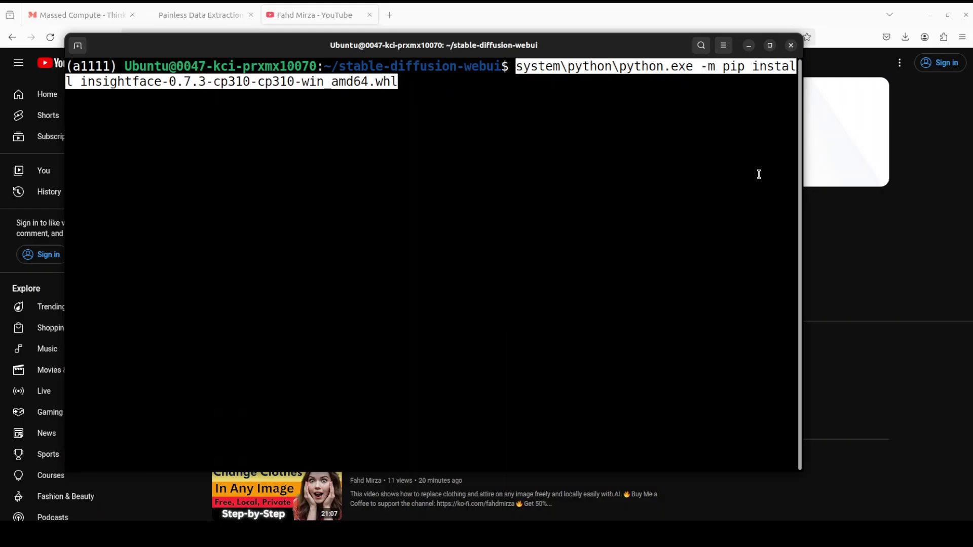
pyautogui.press('Down')
pyautogui.press('BackSpace')
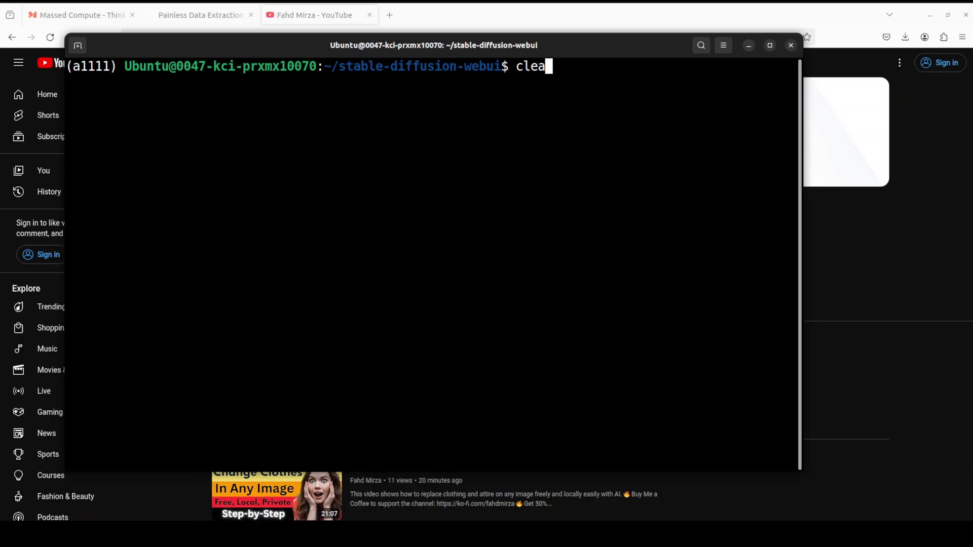
# Paste and run 'conda install -c conda-forge insightface' at the prompt
pyautogui.press('BackSpace')
pyautogui.press('BackSpace')
pyautogui.press('BackSpace')
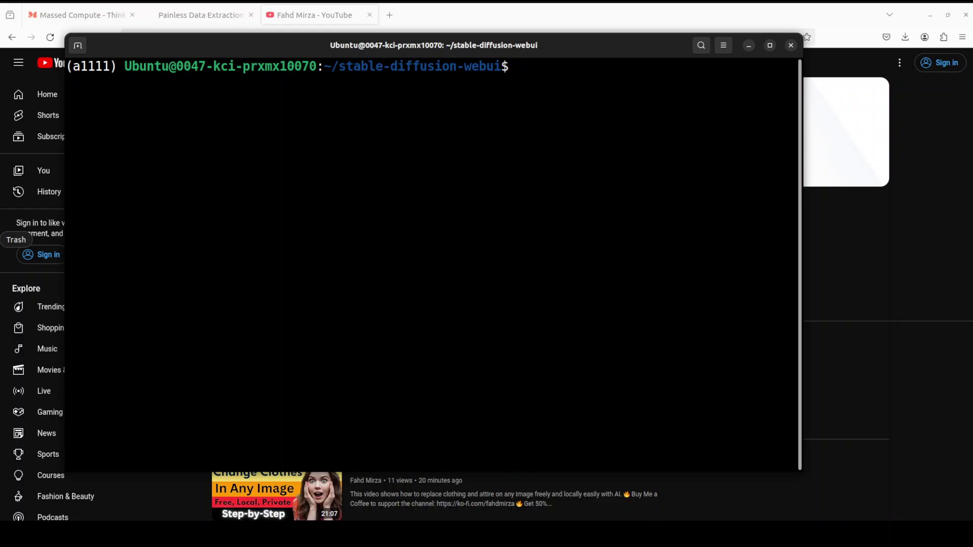
pyautogui.rightClick(473, 137)
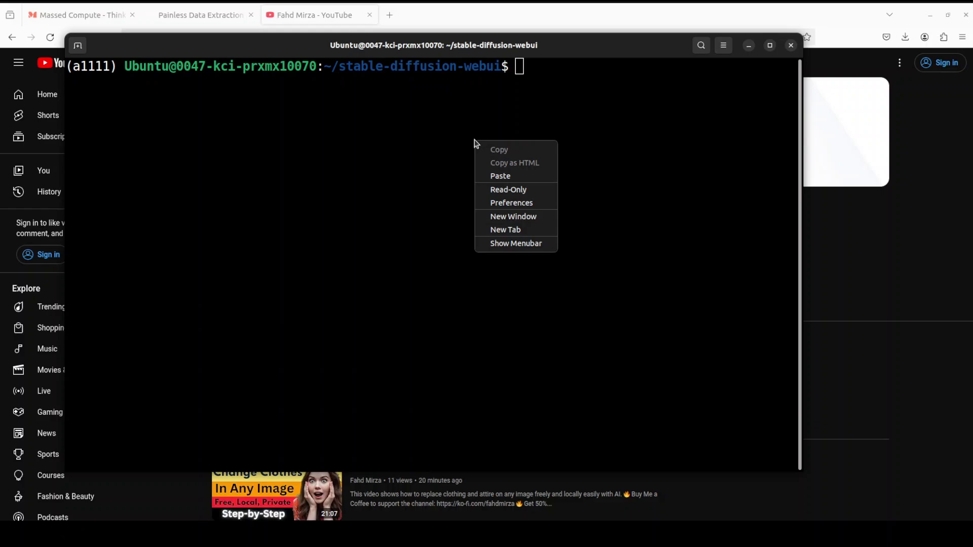
pyautogui.click(502, 176)
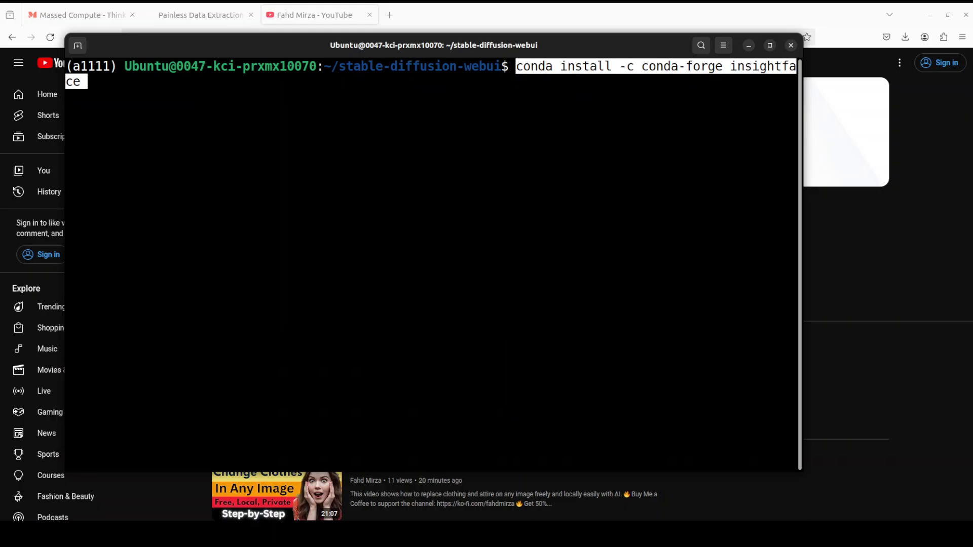
pyautogui.press('Return')
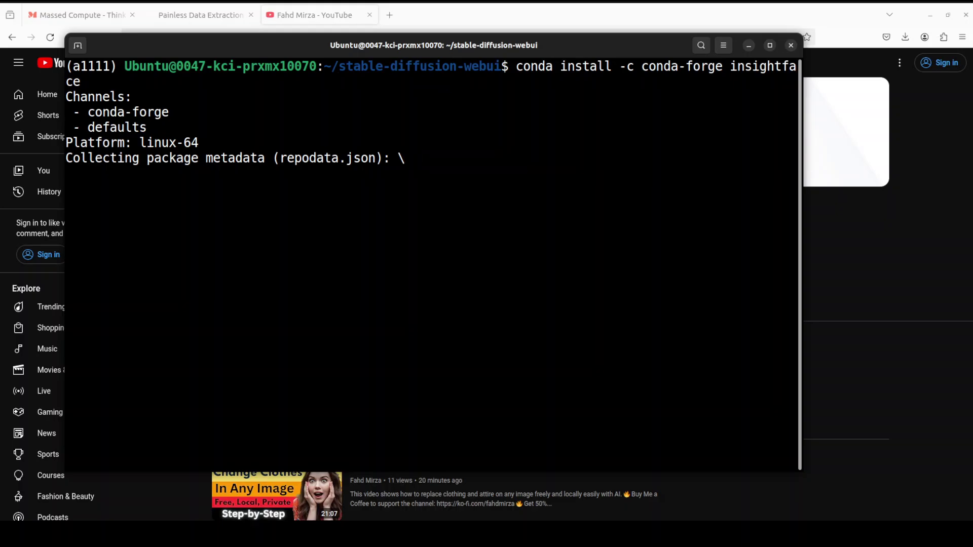
# Switch to the 'Painless Data Extraction' browser tab showing the AgentQL homepage
pyautogui.click(201, 14)
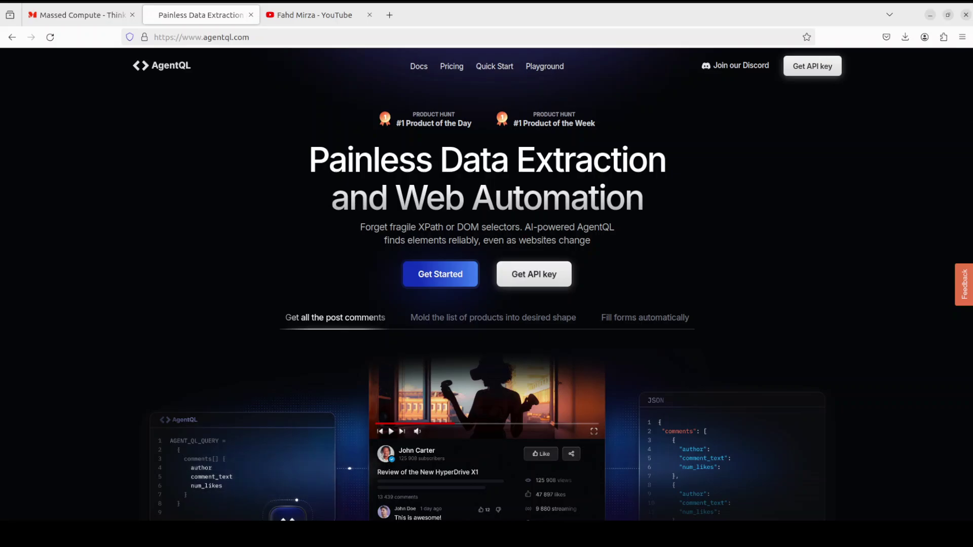
# Return to the terminal and answer y to 'Proceed ([y]/n)?' to start the downloads
pyautogui.hotkey('alt', 'Tab')
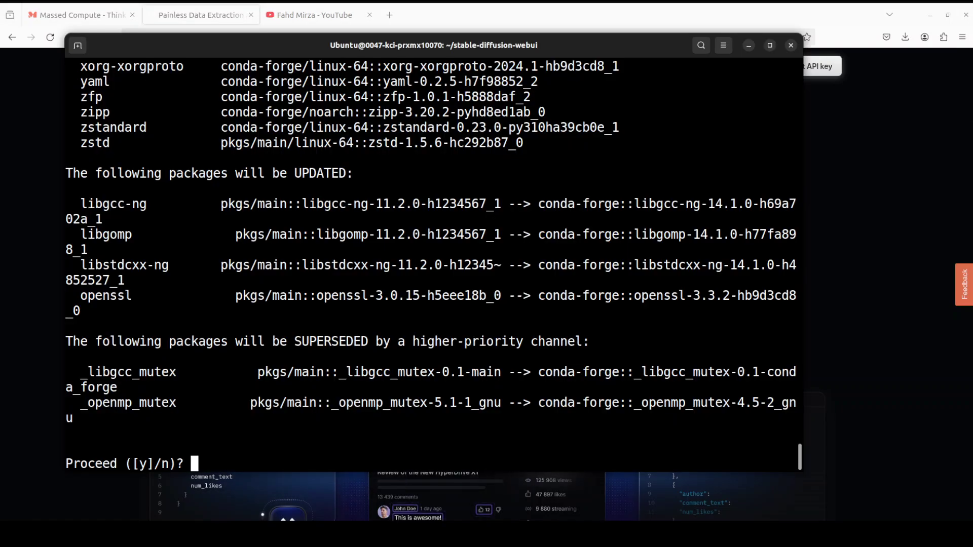
pyautogui.write('y')
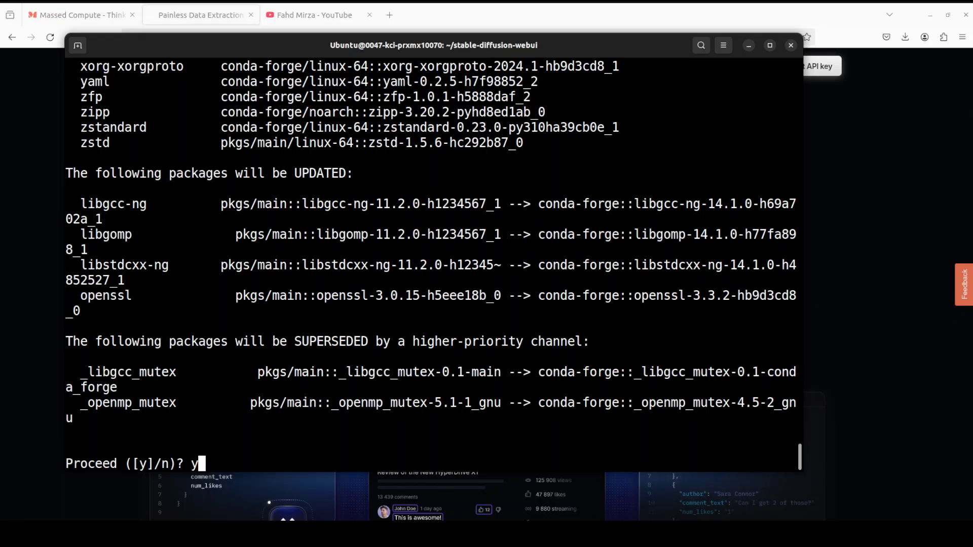
pyautogui.press('Return')
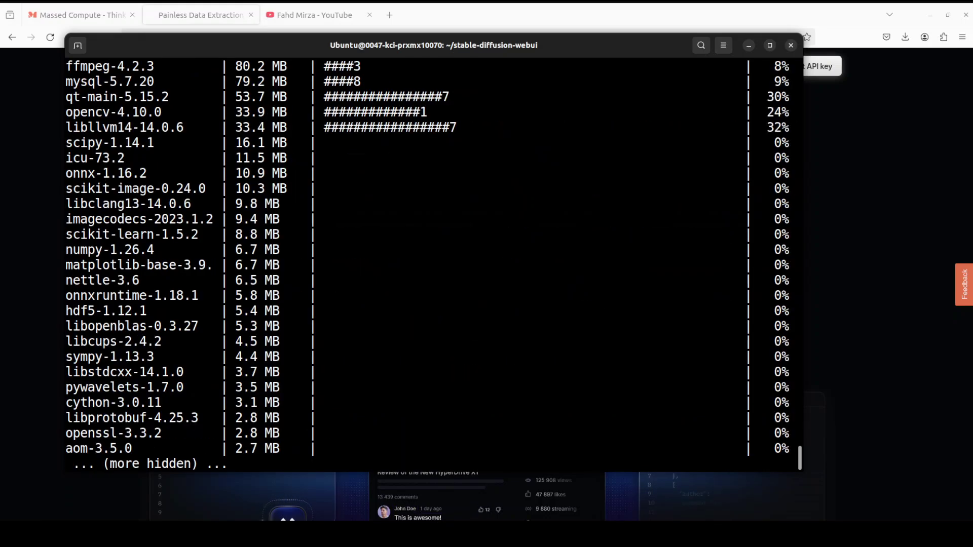
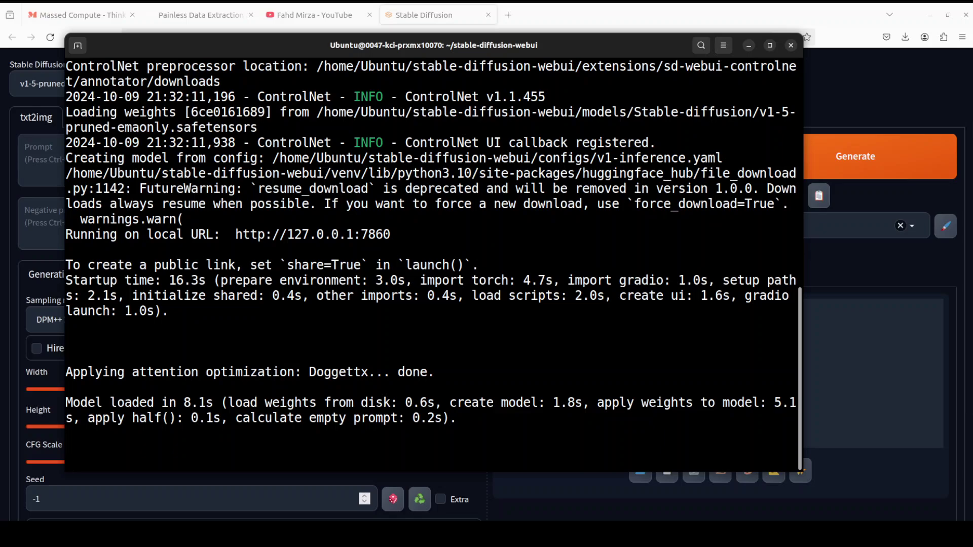
# Bring the browser with the web UI at 127.0.0.1:7860 in front of the terminal
pyautogui.click(850, 88)
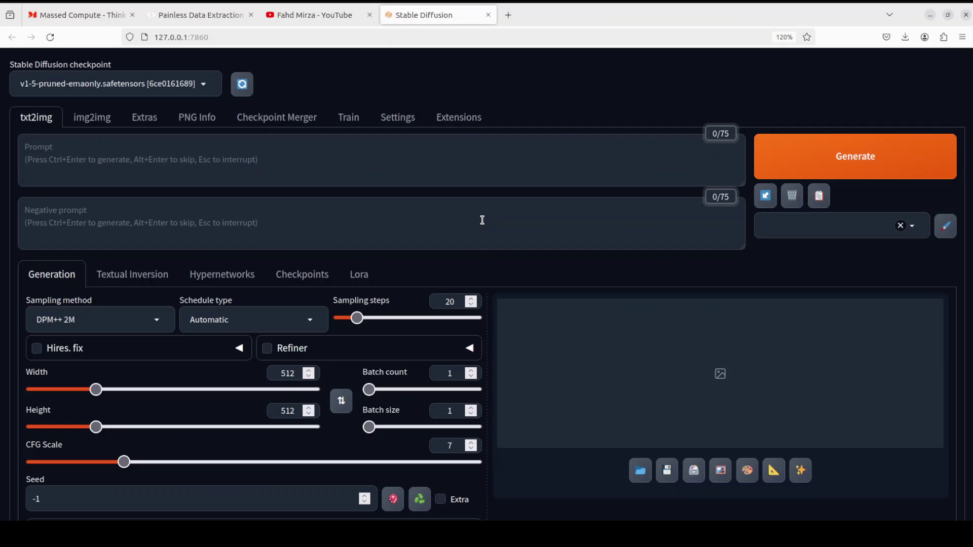
# Switch to the browser tab with the YouTube channel's Automatic1111 search results
pyautogui.click(313, 14)
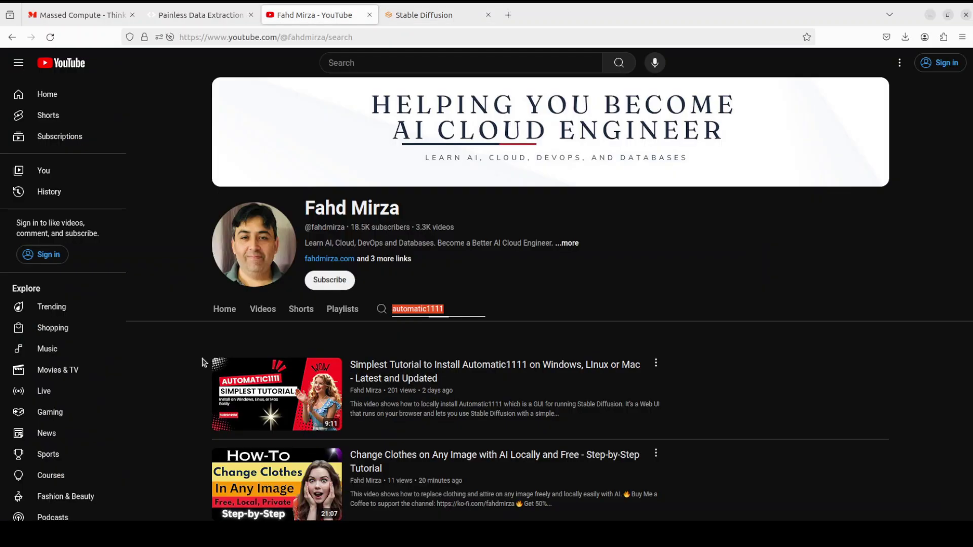